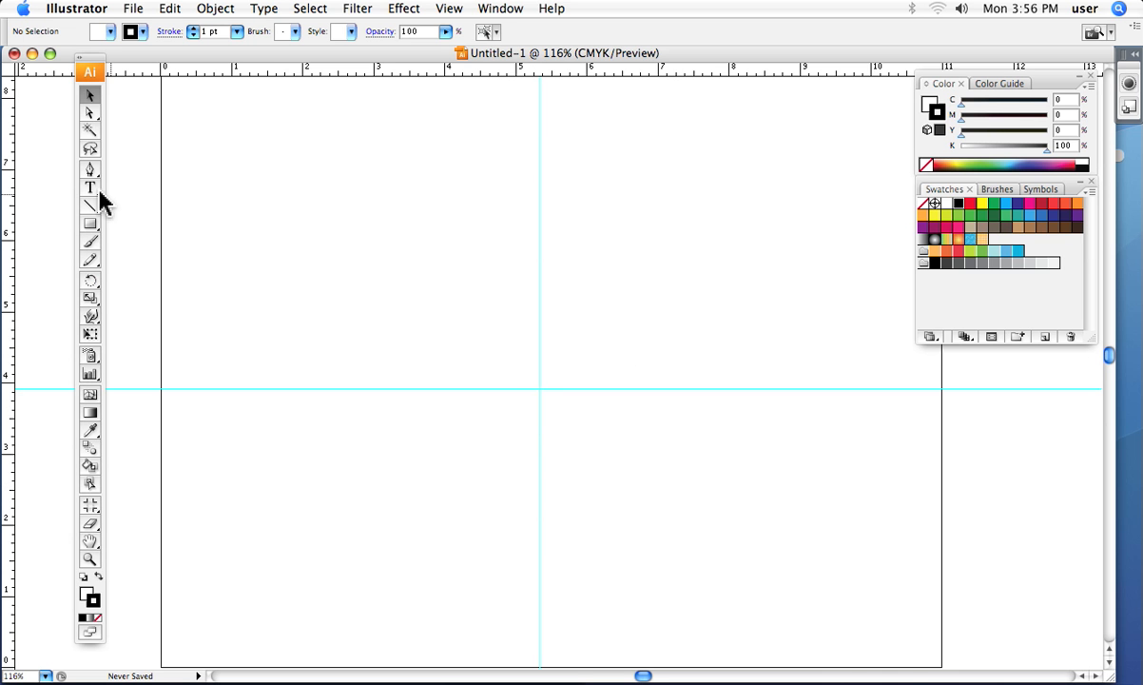
Step: Draw a circle about 1.03 in across centered on the guide intersection and fill it with black
left_click_drag(88, 226, 124, 262)
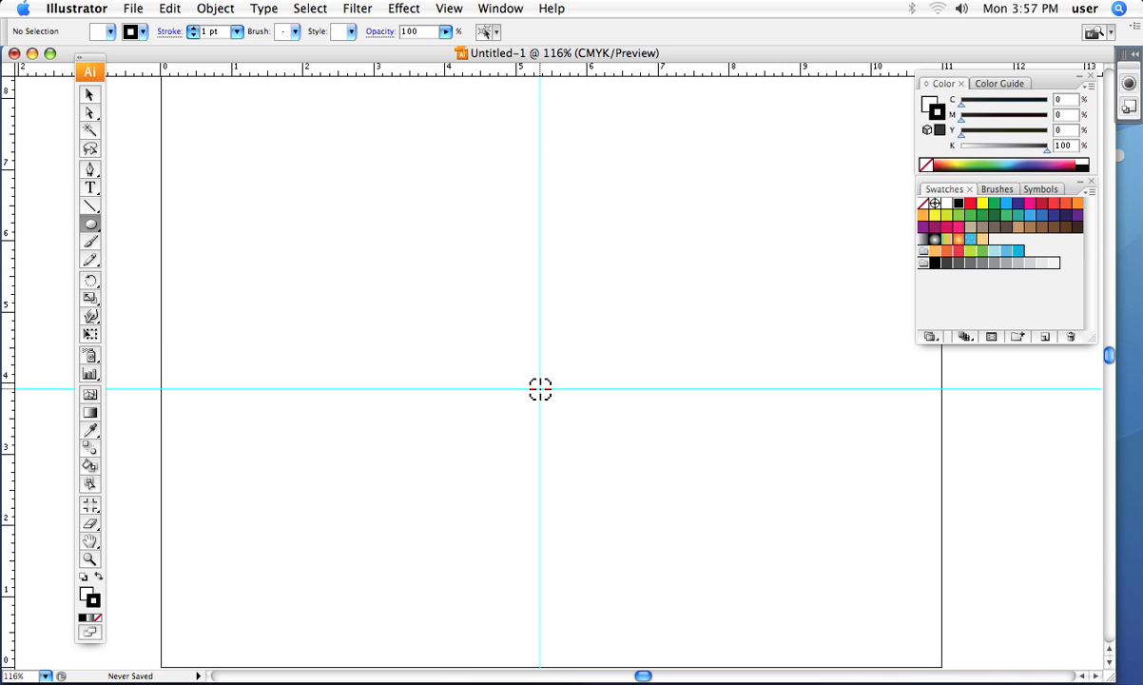
left_click_drag(540, 388, 504, 352)
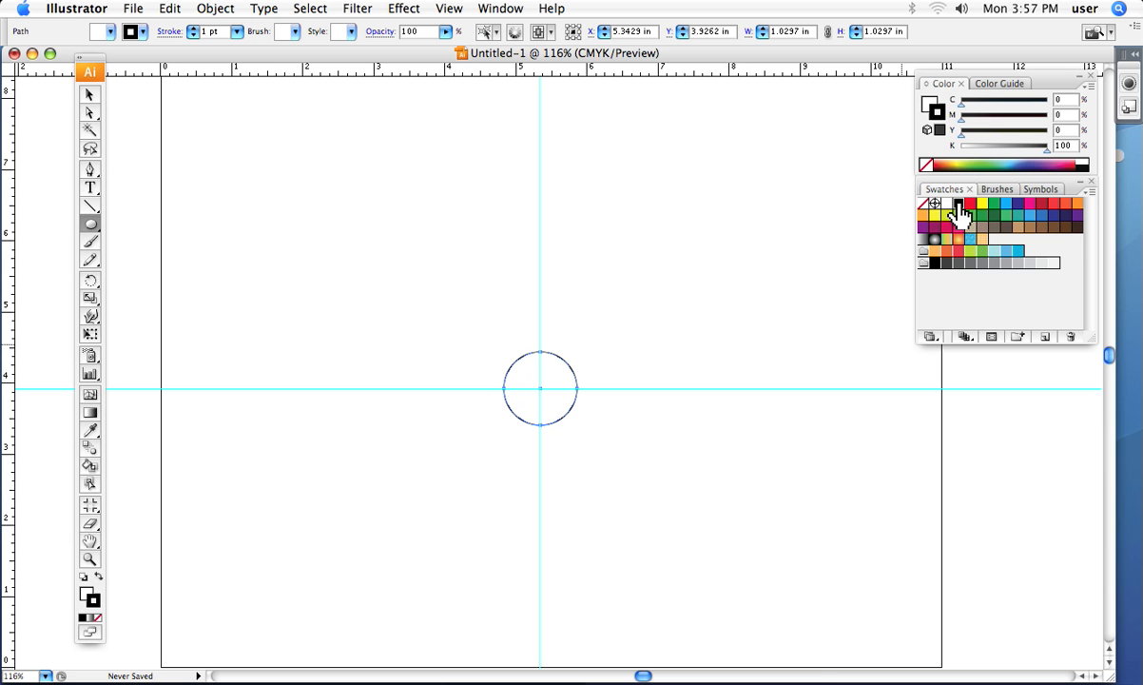
left_click(84, 595)
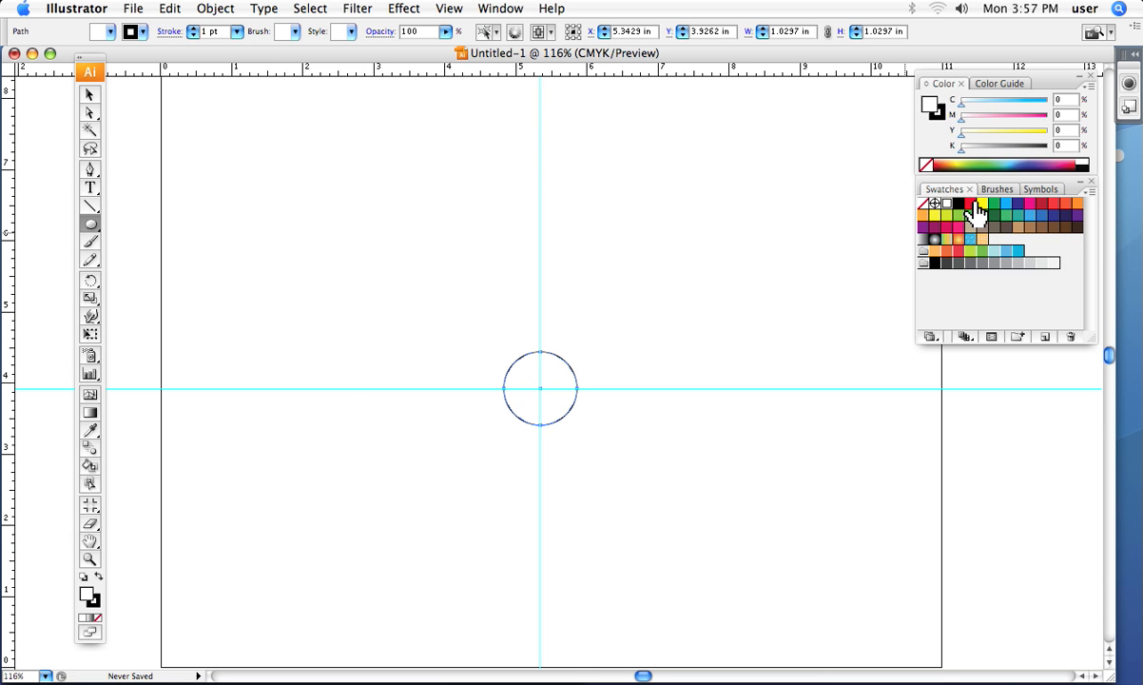
left_click(960, 205)
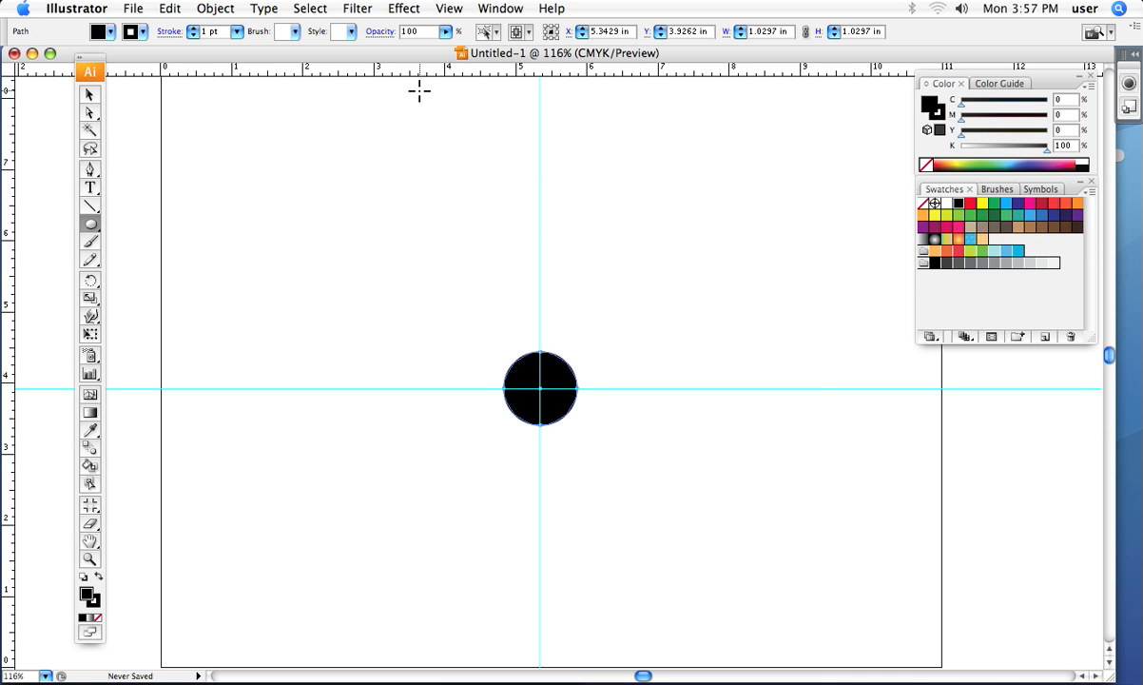
Step: Draw a tall ellipse about 0.9 by 3.75 in and fill it with the multicolor gradient, running lengthwise from blue at its top to orange at its base
left_click_drag(415, 90, 478, 356)
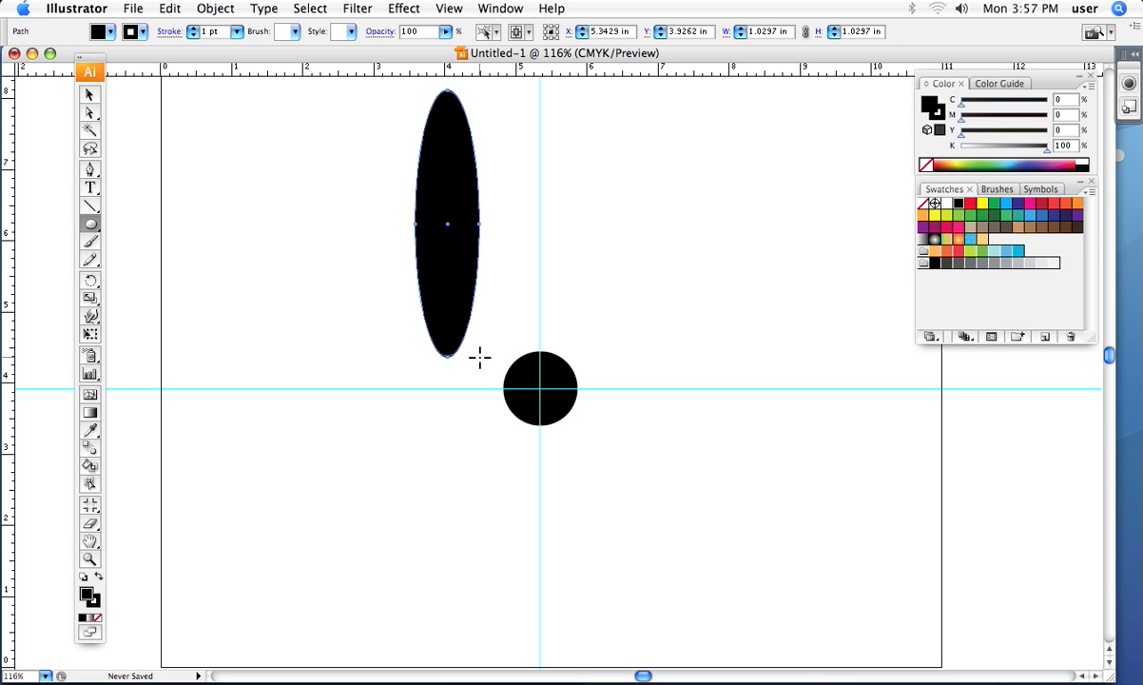
left_click(946, 244)
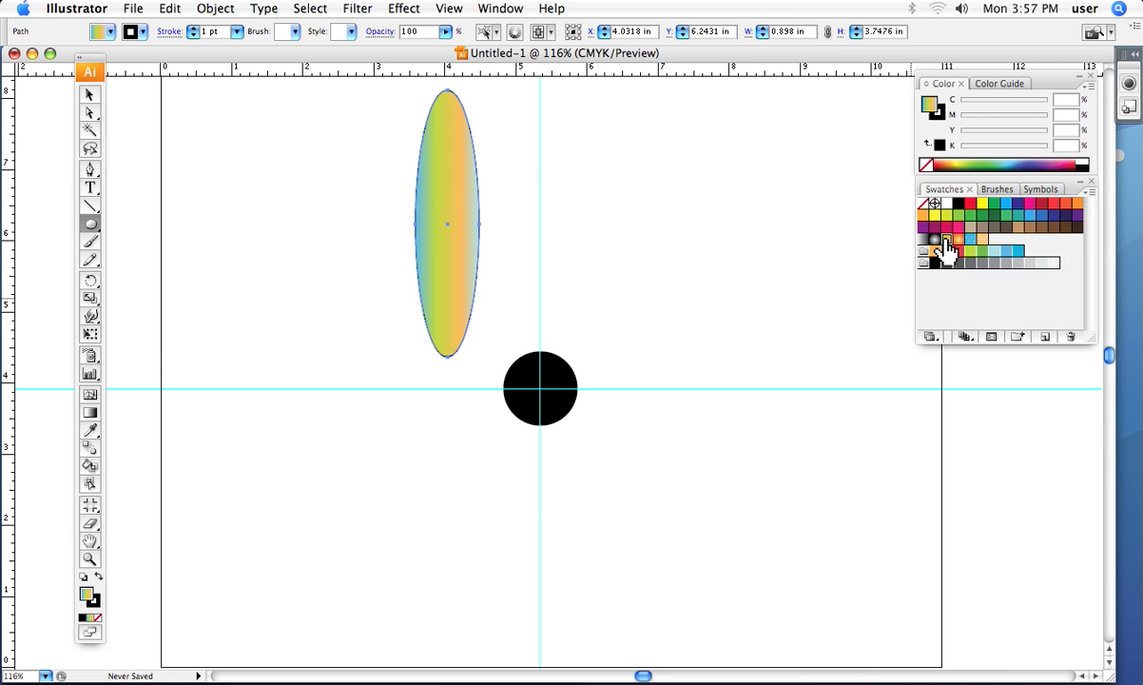
left_click(91, 416)
left_click_drag(465, 353, 350, 105)
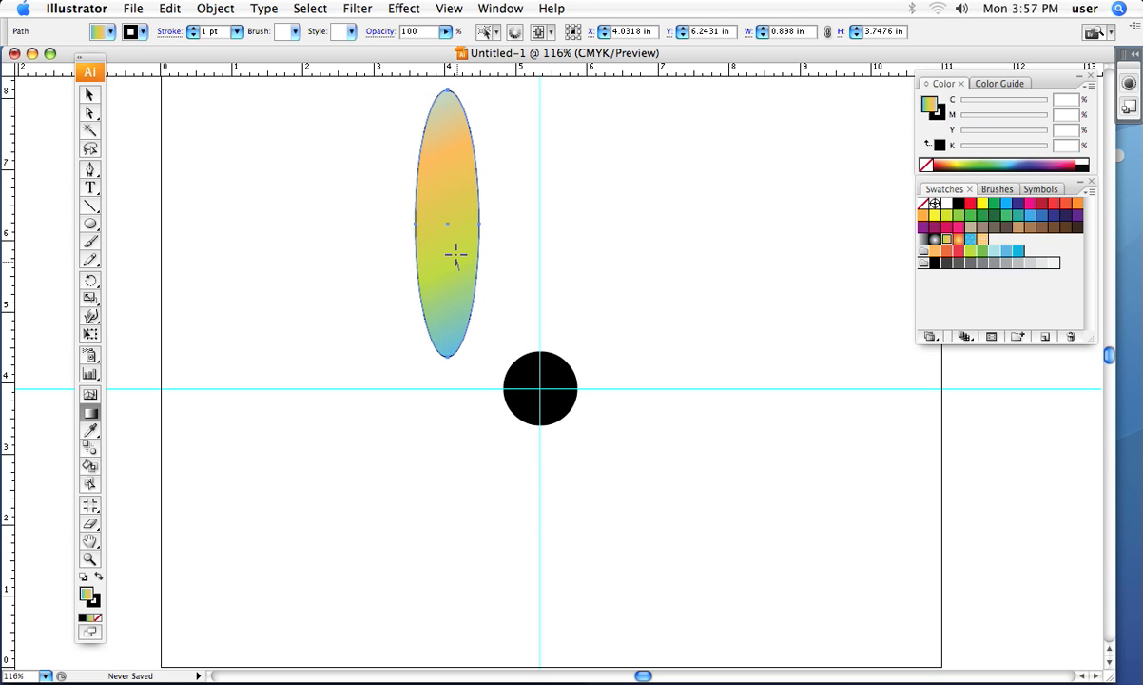
left_click_drag(456, 253, 421, 100)
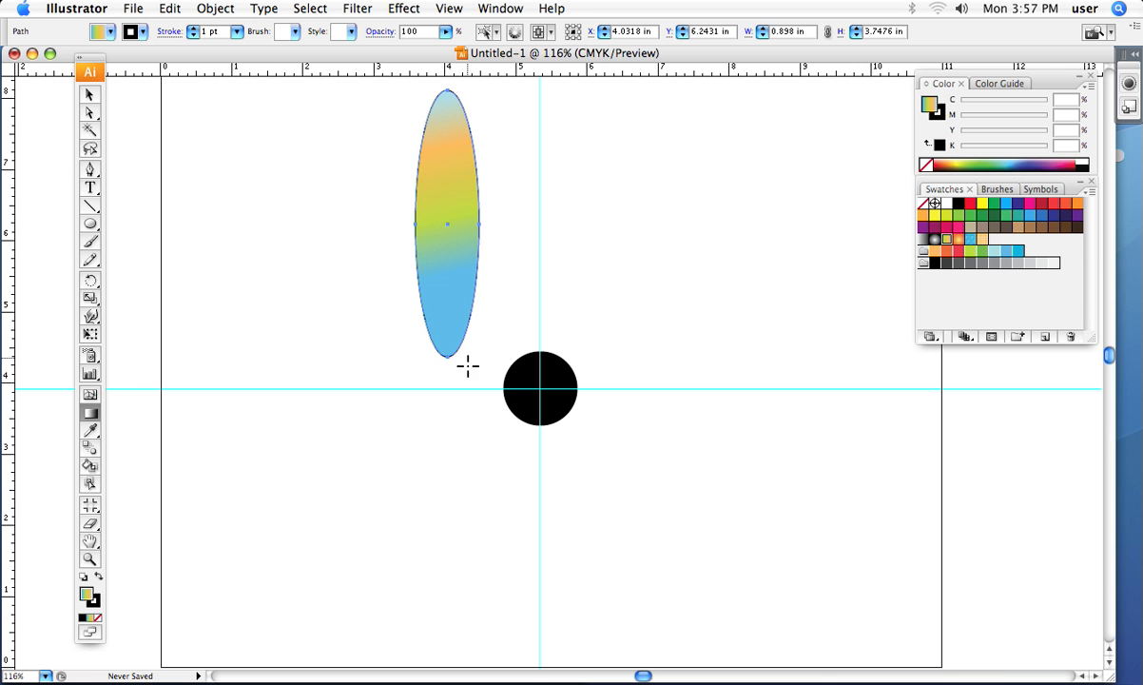
left_click_drag(487, 498, 441, 149)
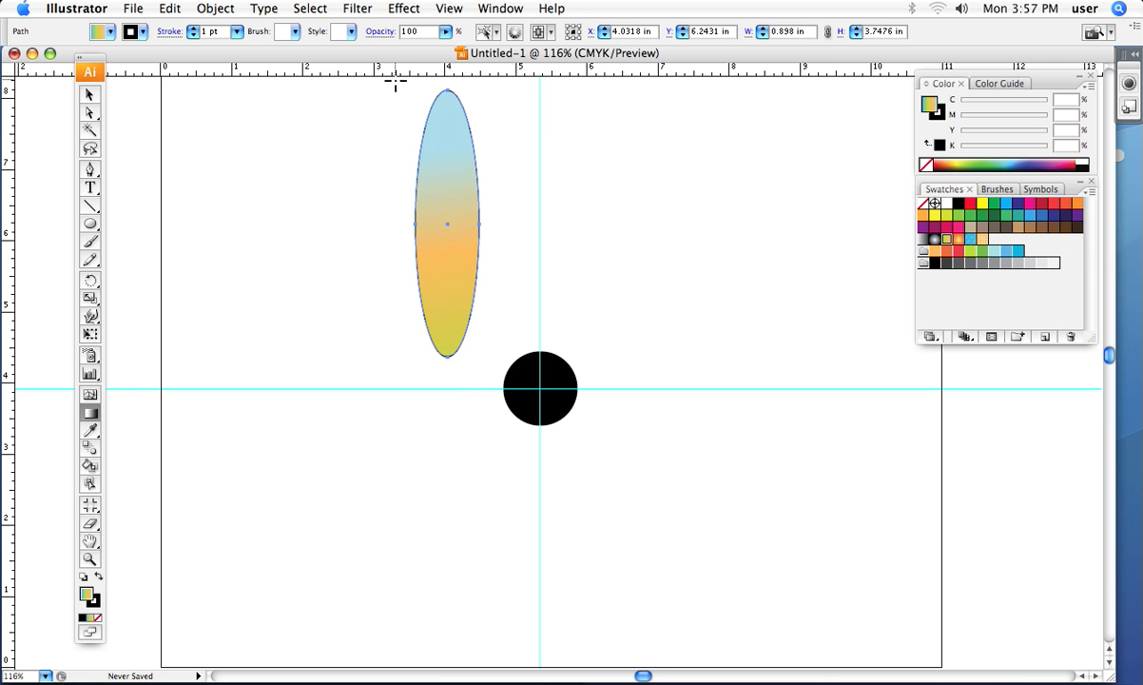
left_click_drag(396, 84, 456, 359)
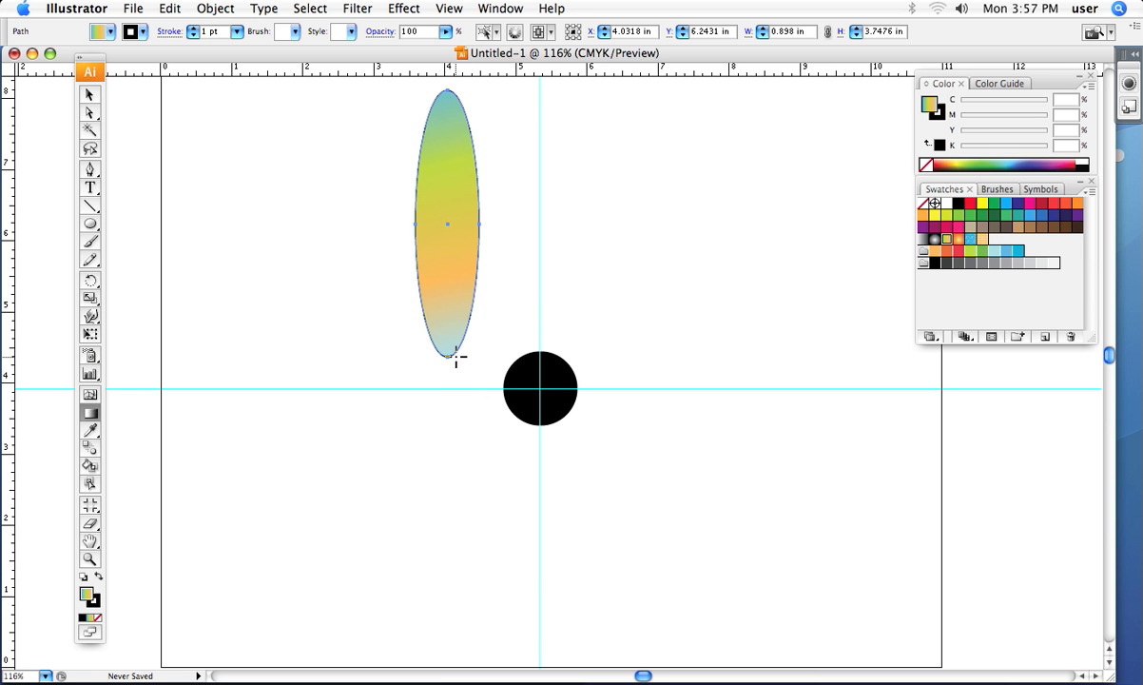
left_click_drag(403, 143, 439, 400)
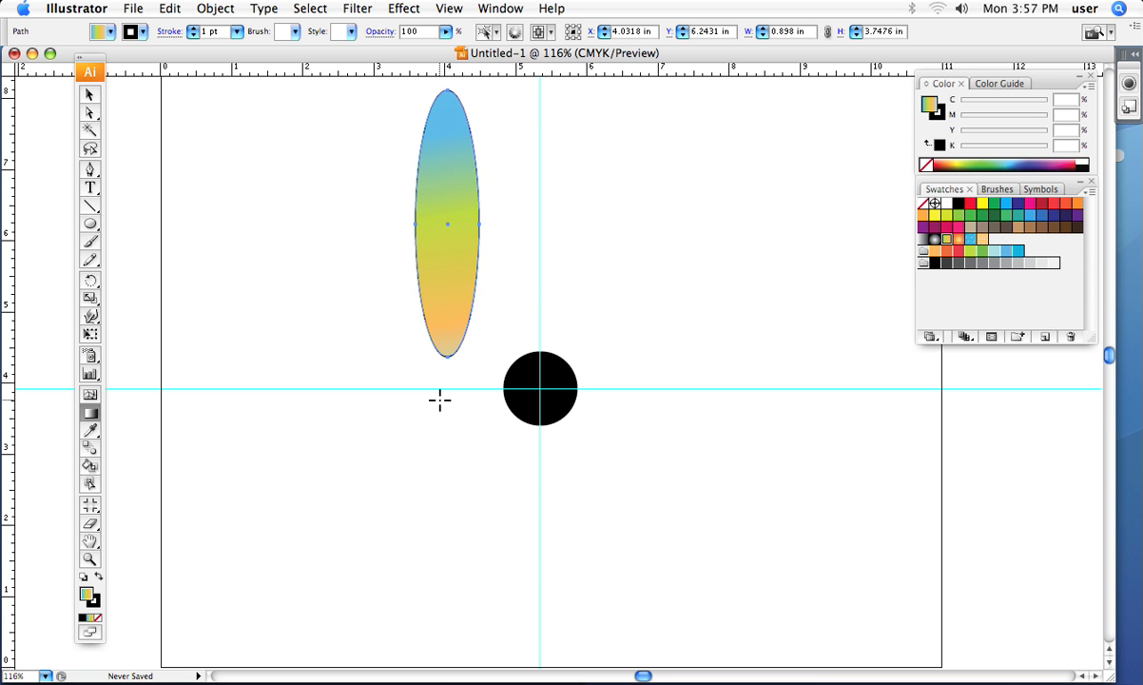
Step: Move the gradient ellipse just above the black circle, centered on the vertical guide
left_click(89, 95)
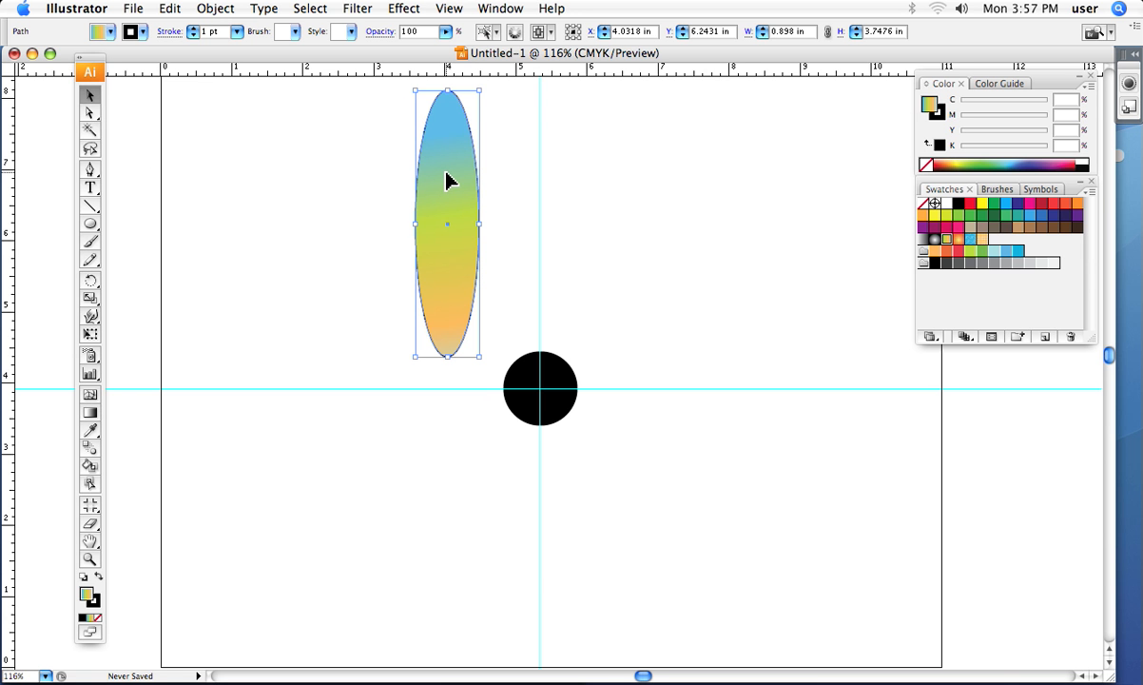
left_click_drag(430, 186, 525, 177)
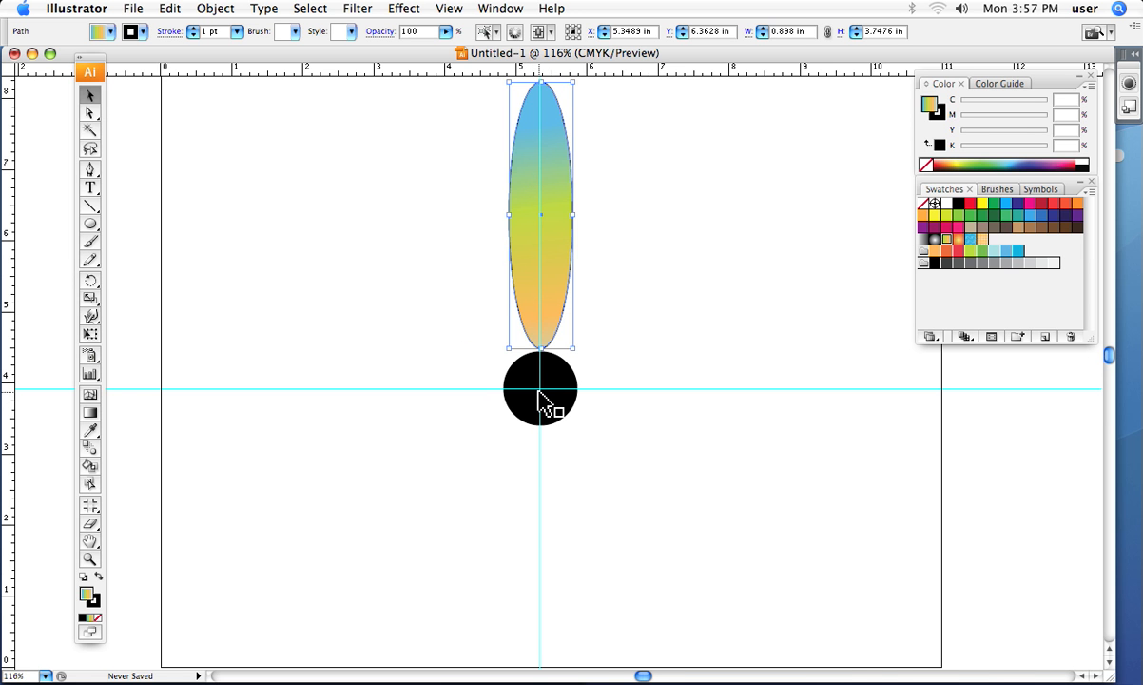
Step: Try to rotate the ellipse clockwise about the black circle's center without copying it, and undo the rotation
left_click(90, 283)
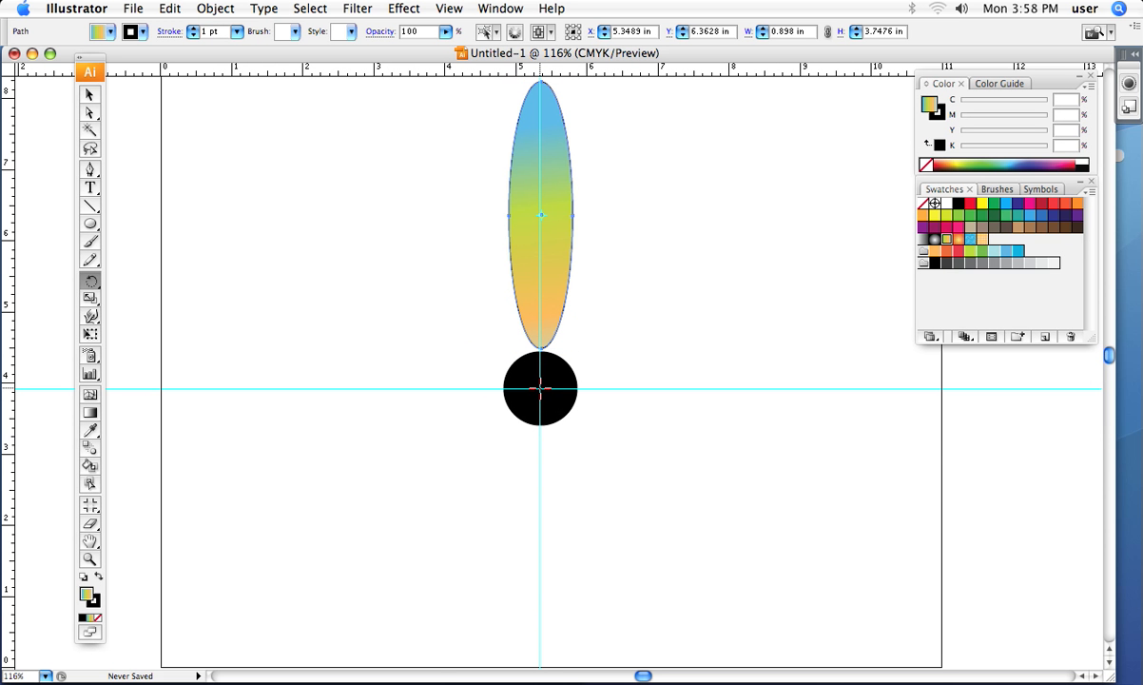
left_click(540, 386)
left_click_drag(581, 145, 777, 470)
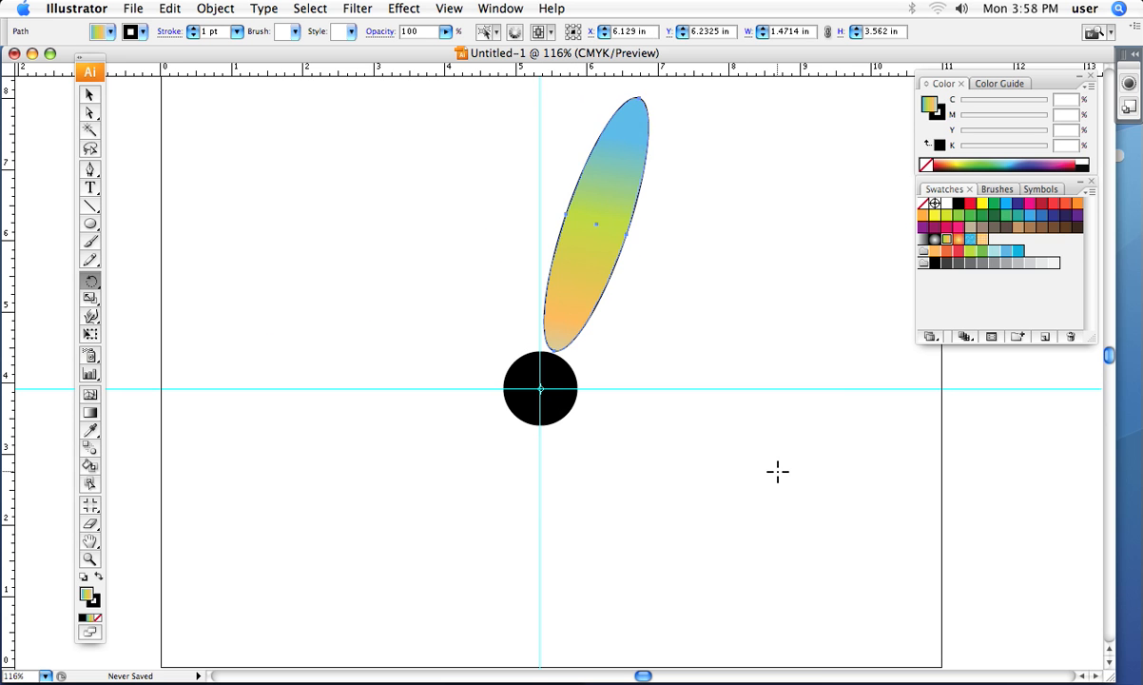
key("super+z")
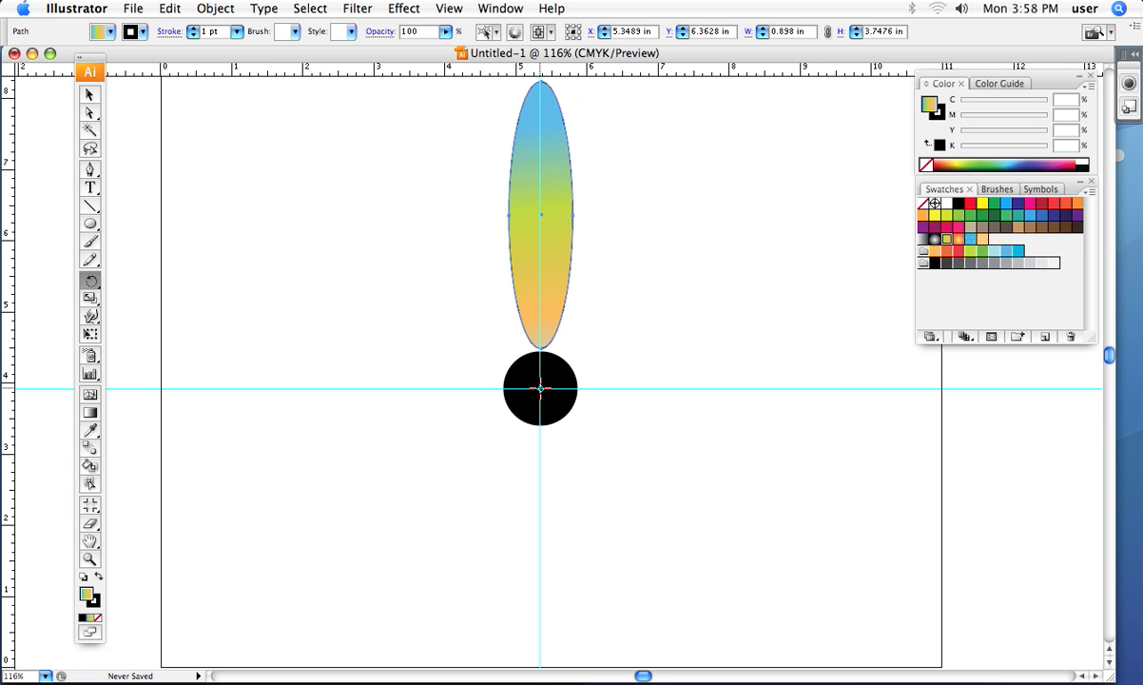
Step: Rotate a copy of the ellipse slightly clockwise about the circle's center and repeat the transformation until the petals form a full ring
left_click(541, 388)
left_click_drag(552, 145, 795, 434)
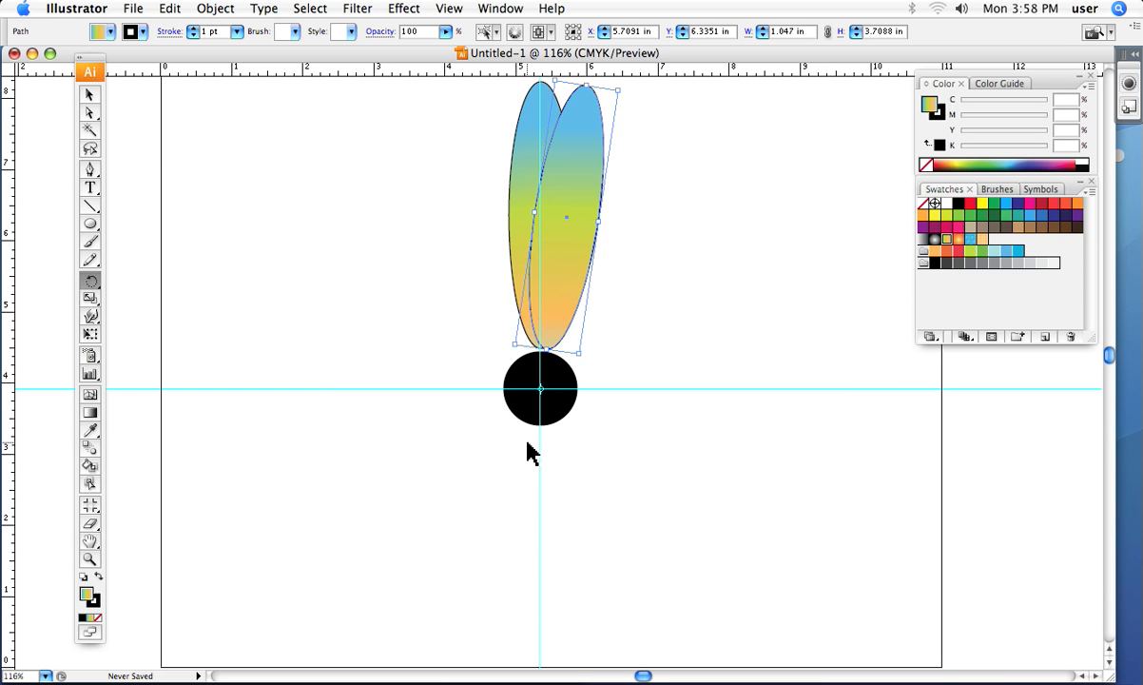
key("super+d")
key("super+d")
key("super+d")
key("super+d")
key("super+d")
key("super+d")
key("super+d")
key("super+d")
key("super+d")
key("super+d")
key("super+d")
key("super+d")
key("super+d")
key("super+d")
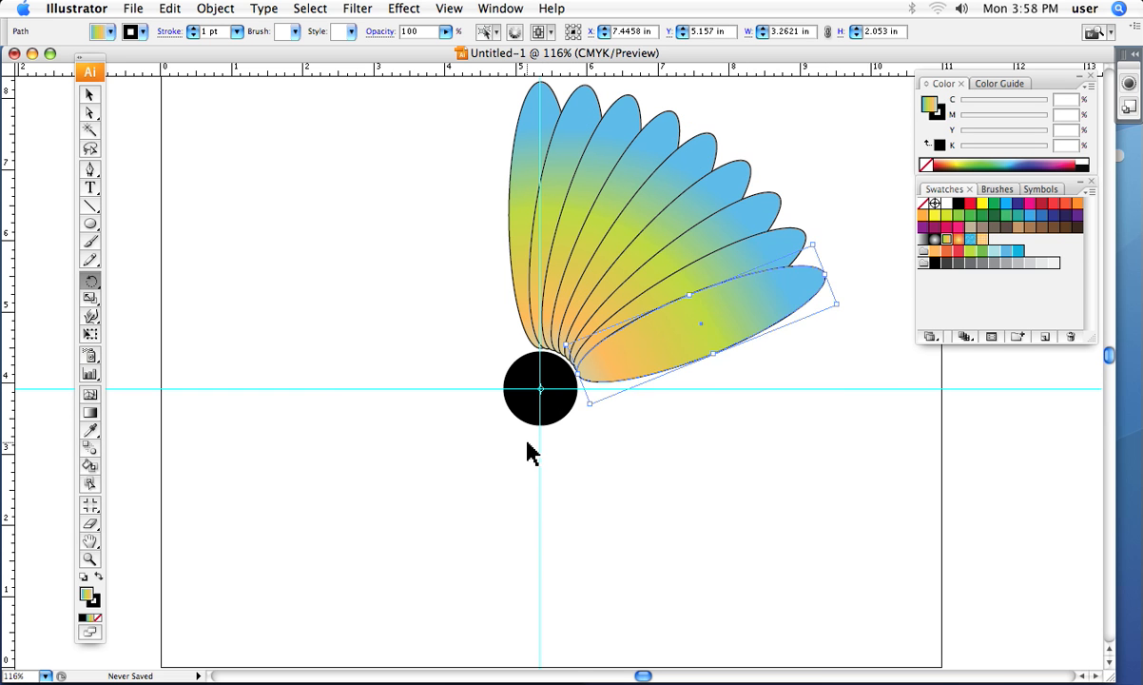
key("super+d")
key("super+d")
key("super+d")
key("super+d")
key("super+d")
key("super+d")
key("super+d")
key("super+d")
key("super+d")
key("super+d")
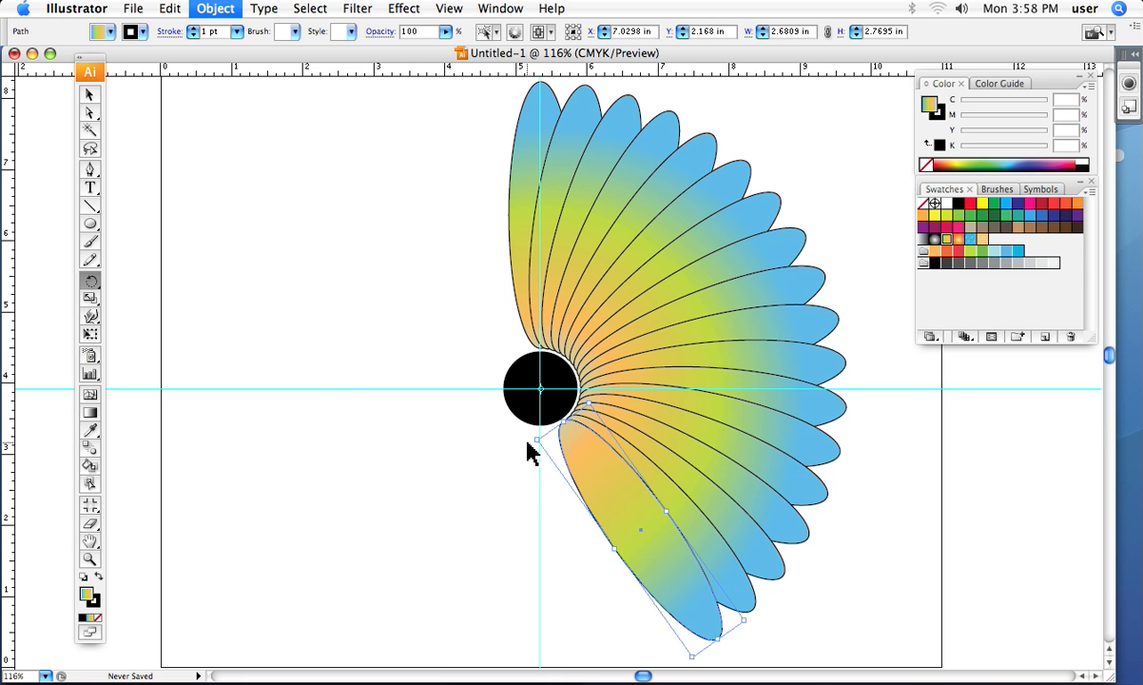
key("super+d")
key("super+d")
key("super+d")
key("super+d")
key("super+d")
key("super+d")
key("super+d")
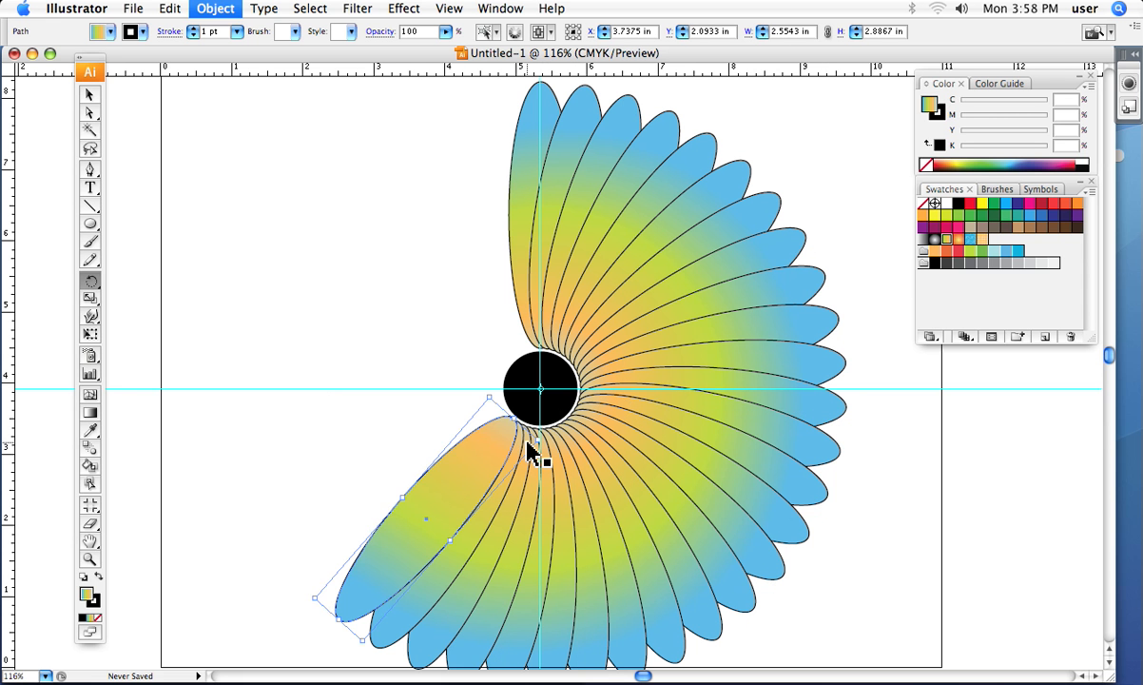
key("super+d")
key("super+d")
key("super+d")
key("super+d")
key("super+d")
key("super+d")
key("super+d")
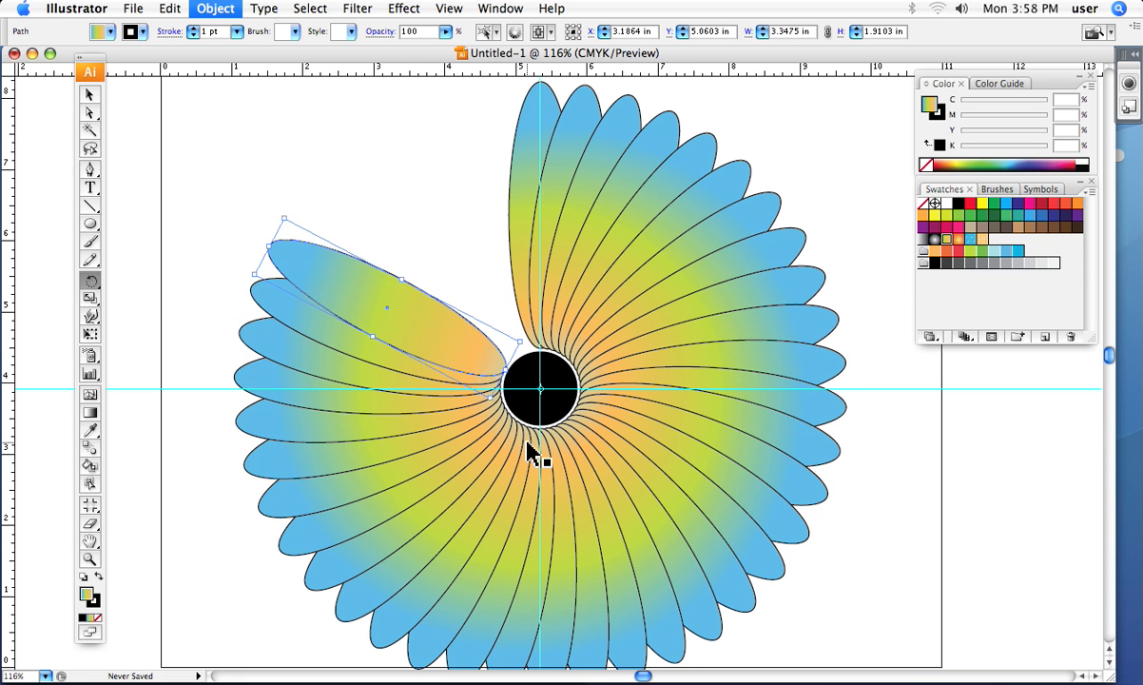
key("super+d")
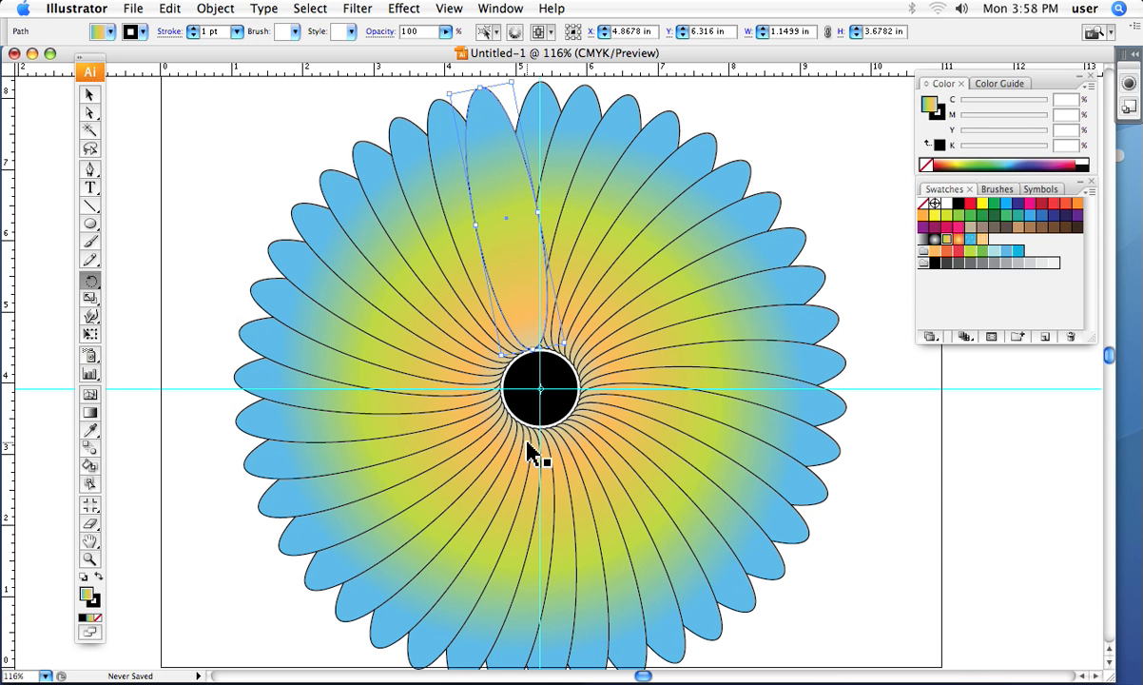
key("super+d")
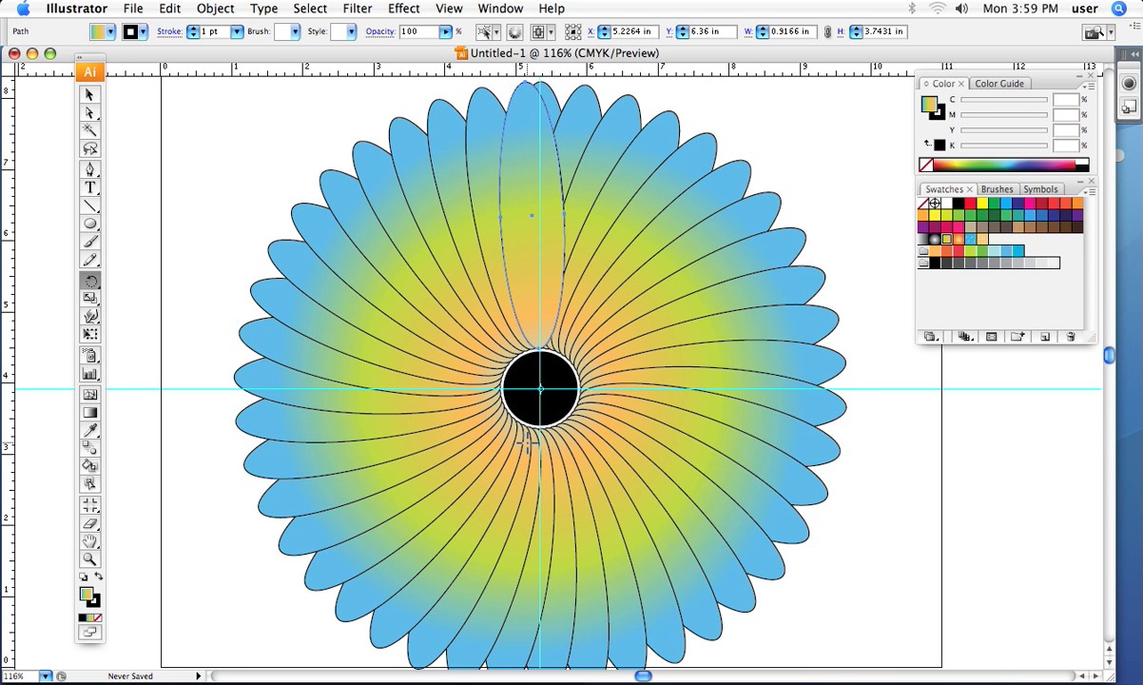
key("super+minus")
key("super+minus")
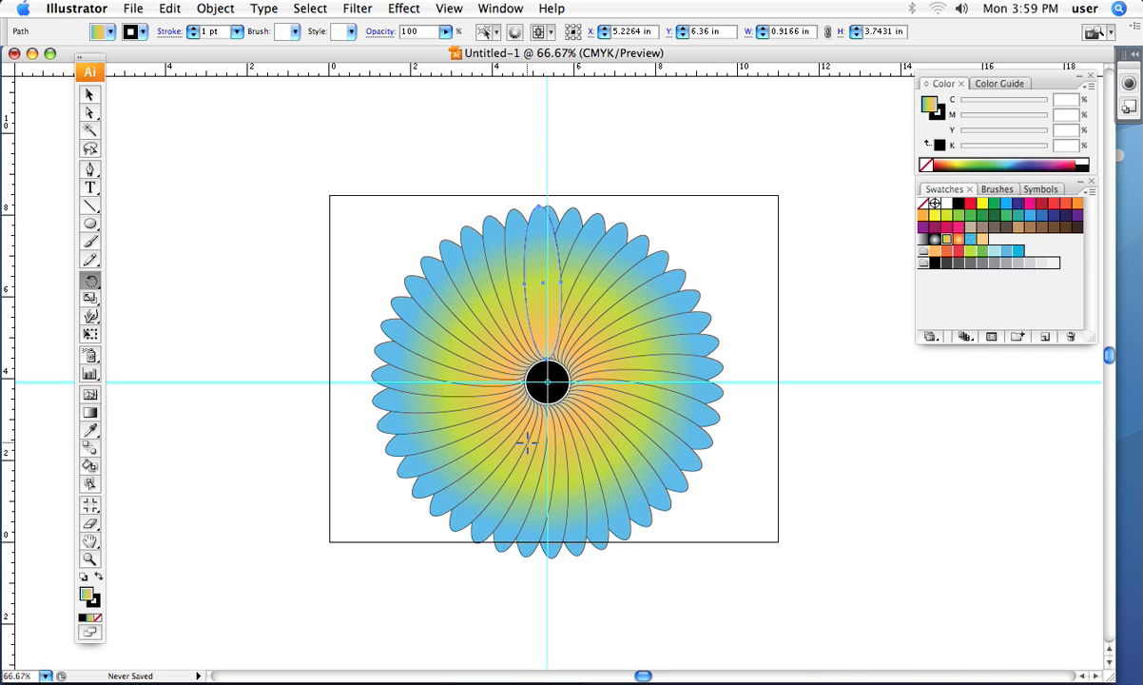
Step: Select only the last petal at the top of the flower, beside the vertical guide, and activate the Rotate tool
left_click(89, 94)
left_click(176, 214)
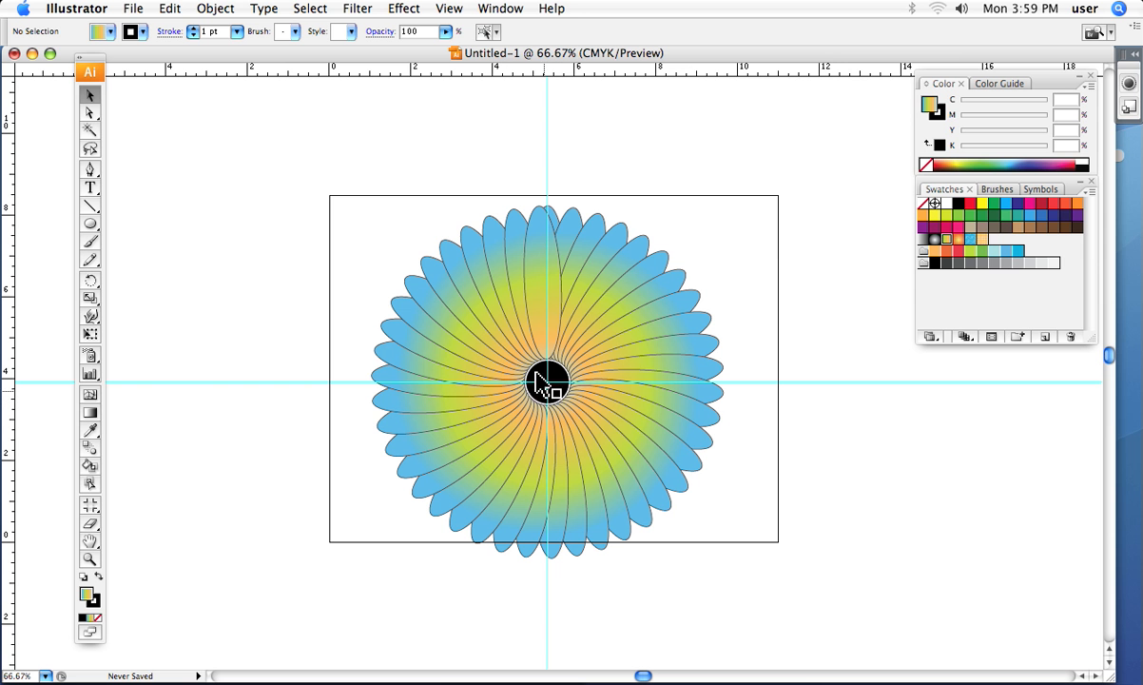
left_click(543, 250)
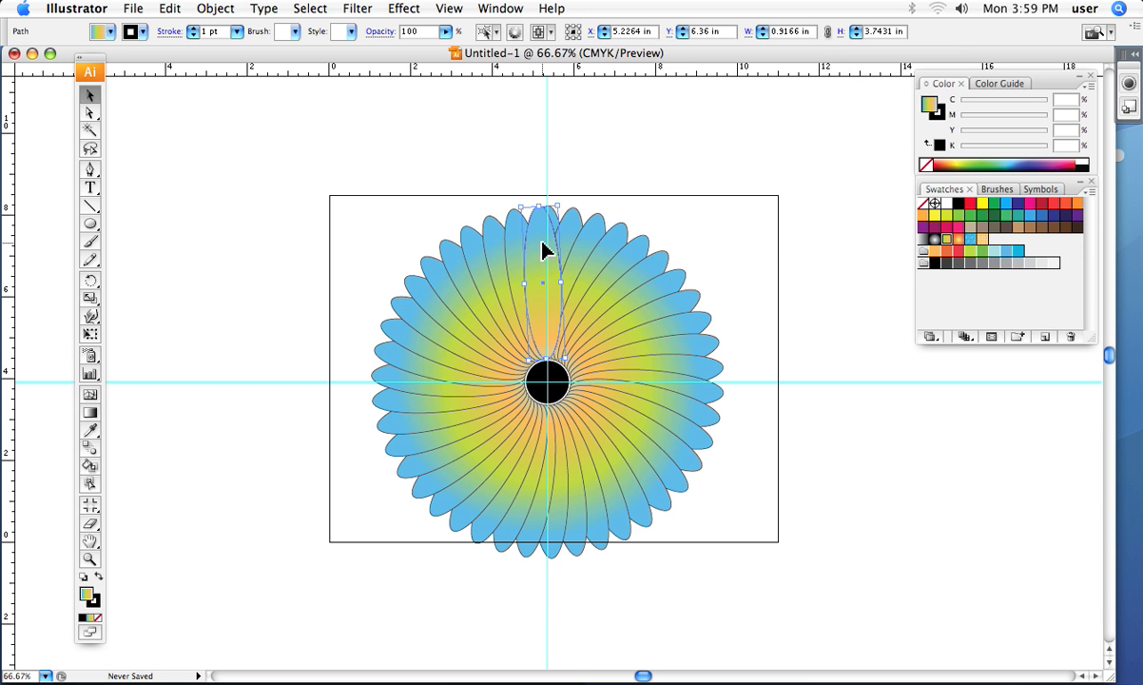
left_click(91, 282)
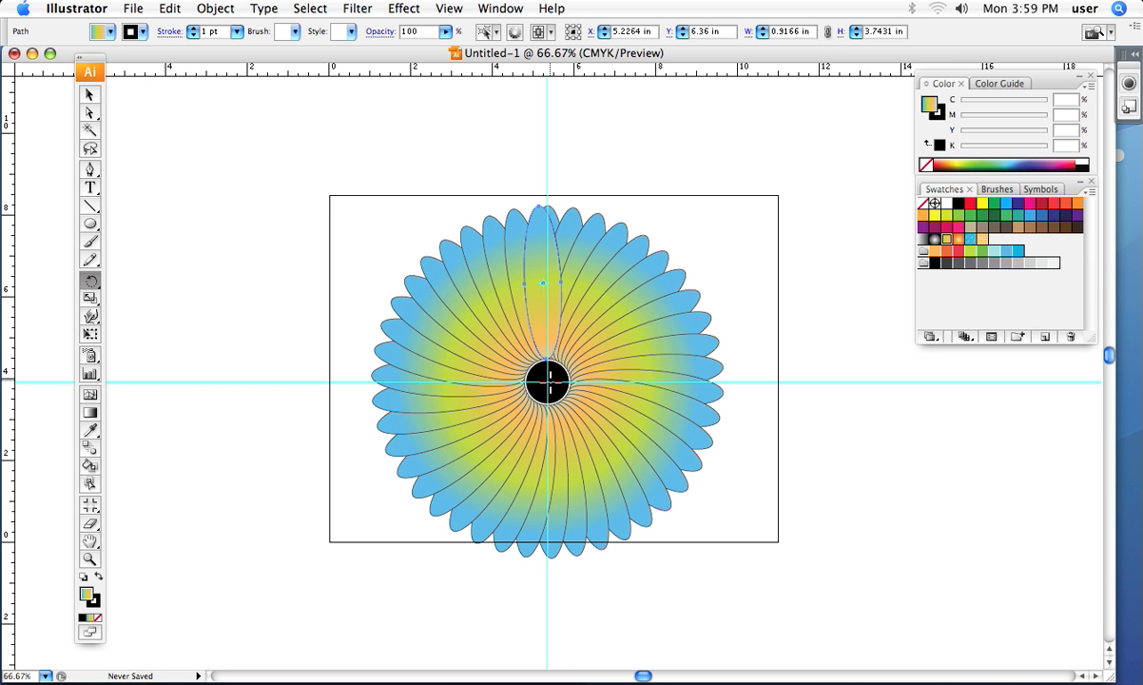